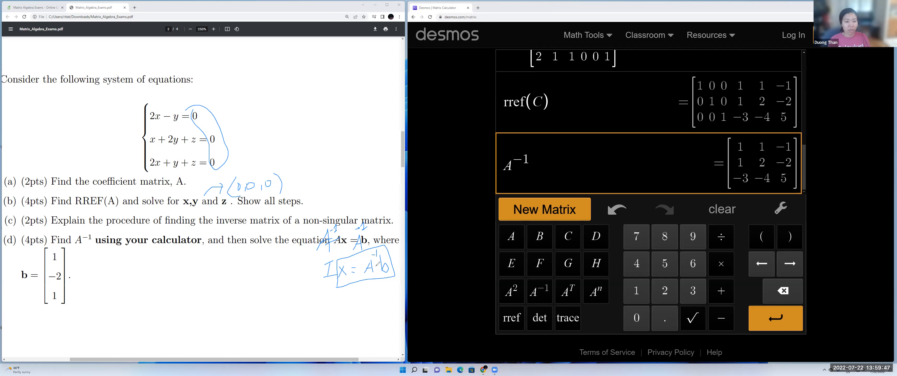
Draw the multiplication dot in the handwritten A⁻¹b, and create matrix B with 3 rows and 1 column.
left_click_drag(378, 270, 377, 268)
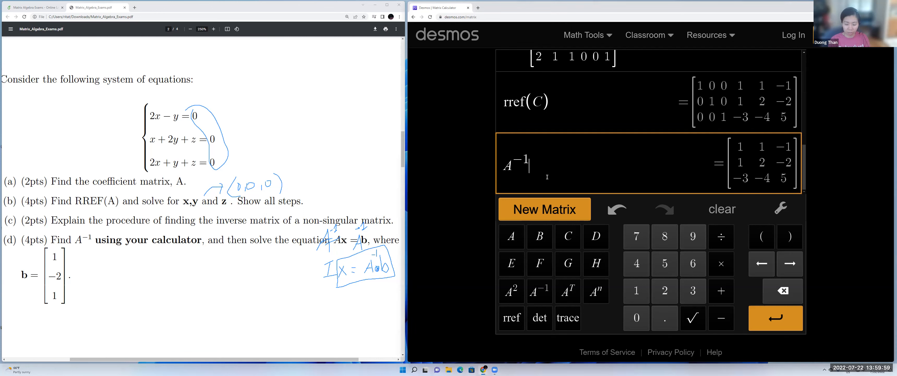
key("Return")
left_click(540, 236)
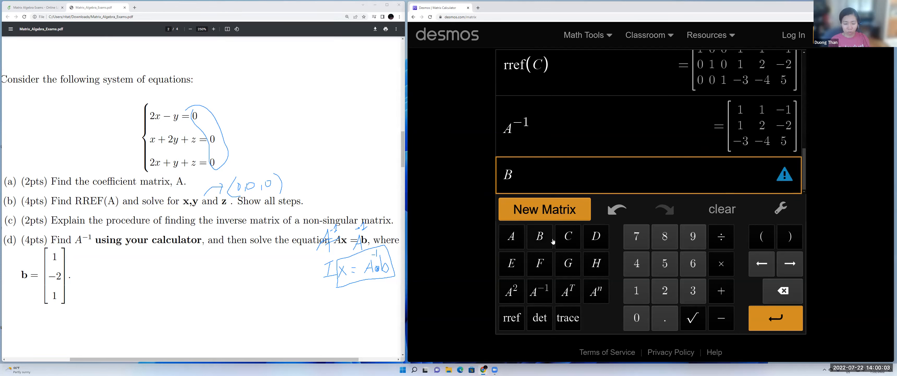
left_click(544, 209)
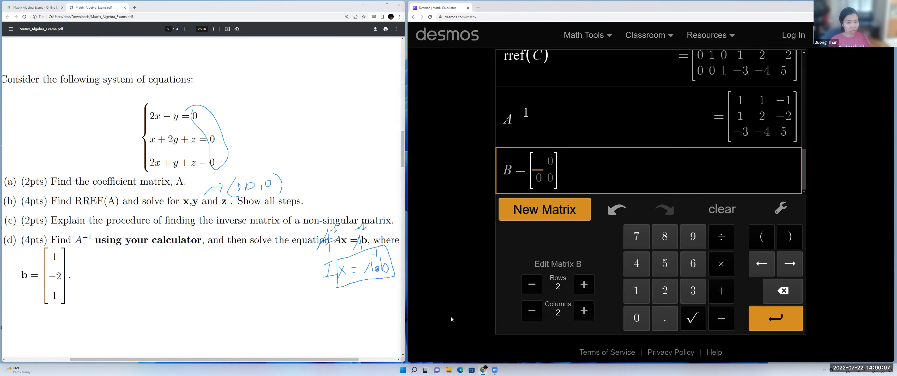
left_click(582, 285)
left_click(531, 316)
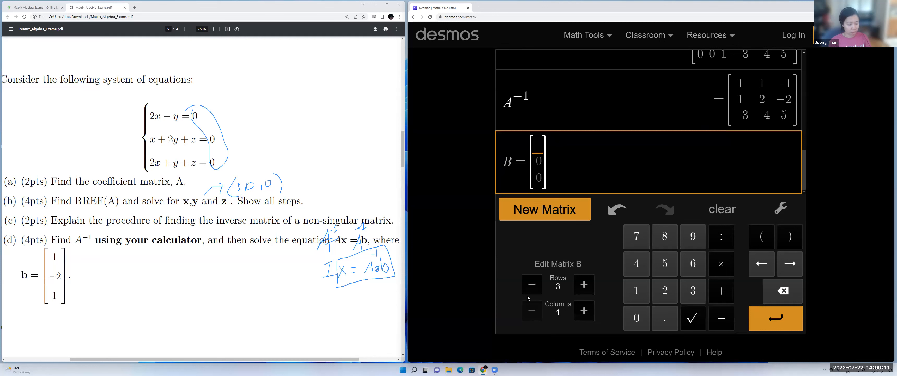
Fill the column matrix B with the entries 1, -2 and 1 from vector b.
type("1")
key("Down")
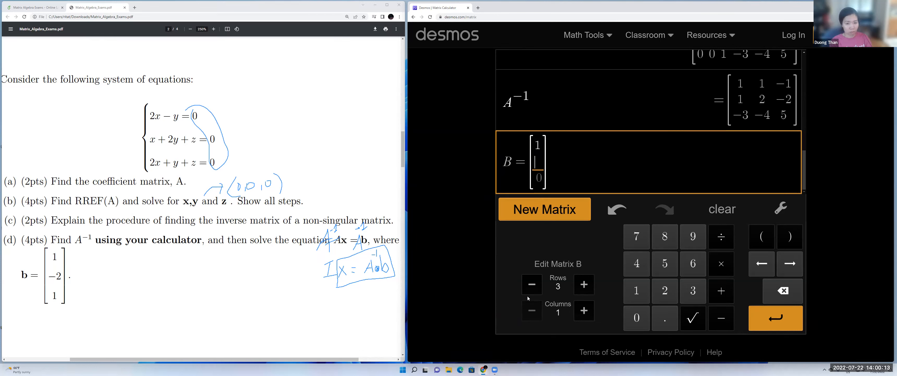
type("-2")
key("Down")
type("1")
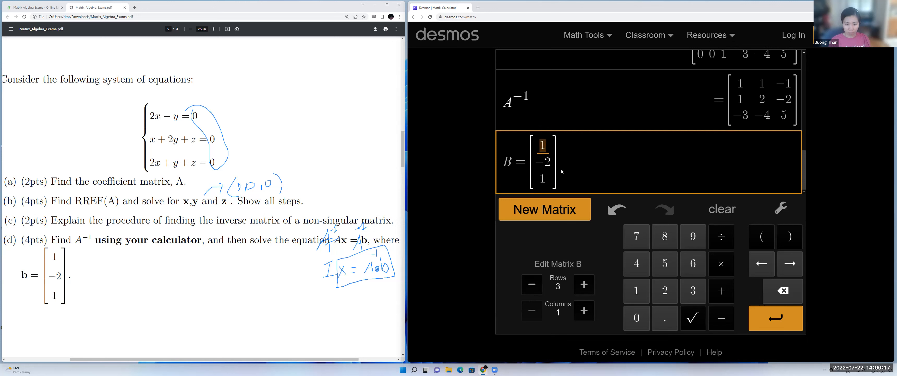
key("Return")
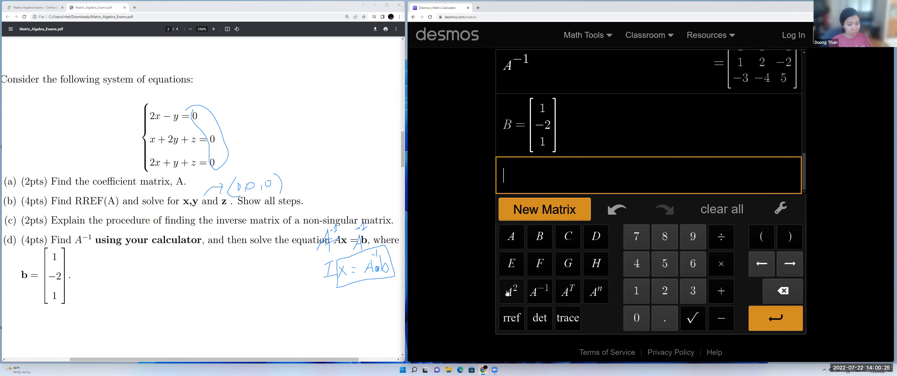
Calculate A⁻¹ · B and label the three entries of its result x, y and z by hand.
type("A")
left_click(538, 291)
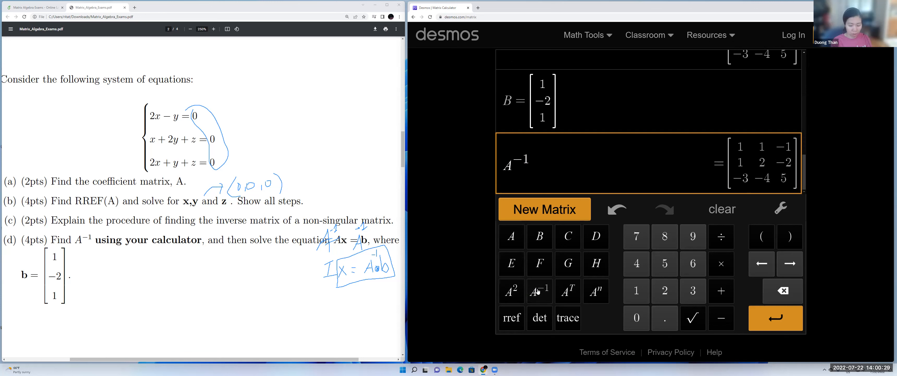
type("*")
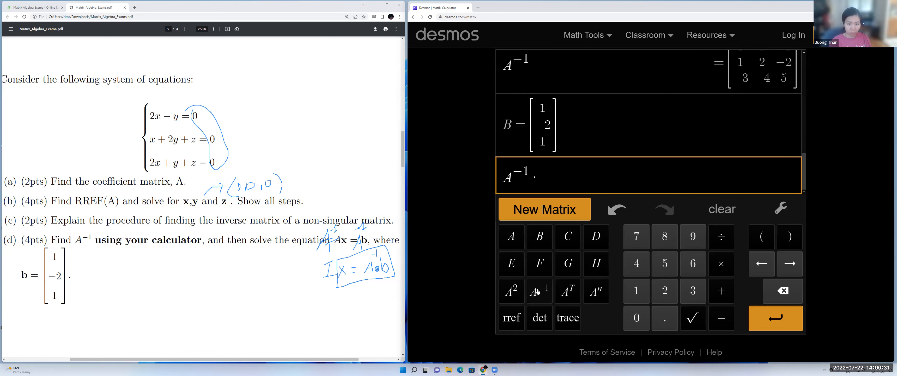
type("B")
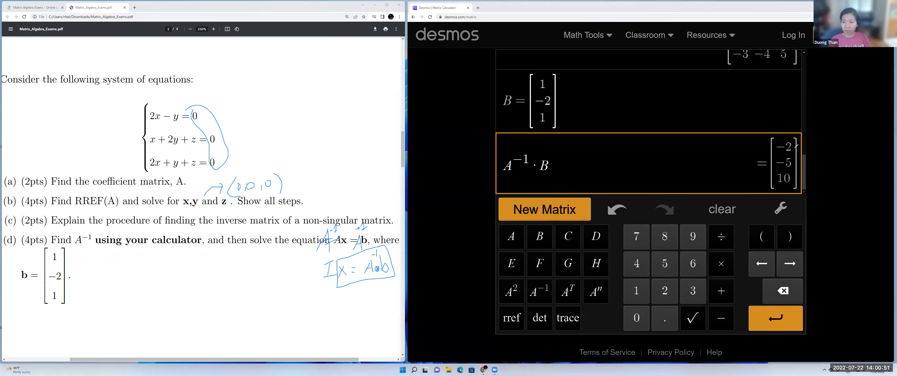
mouse_move(796, 147)
left_mouse_down()
mouse_move(816, 150)
mouse_move(801, 168)
mouse_move(817, 168)
mouse_move(803, 182)
mouse_move(820, 186)
left_mouse_up()
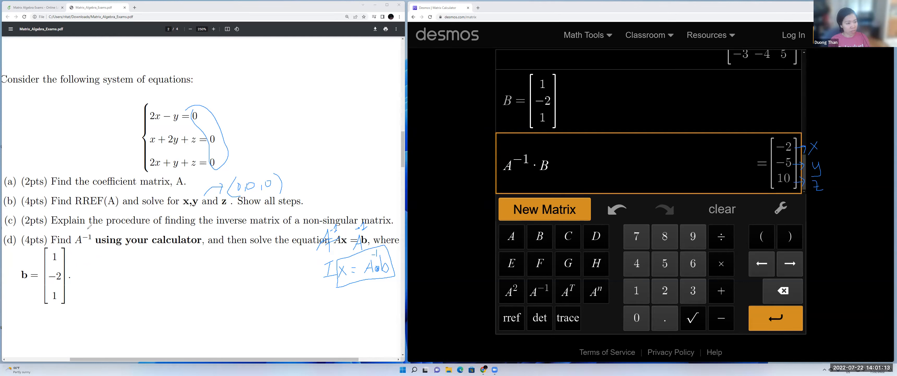
Underline RREF(A) in question (b) and A⁻¹ in question (d), and circle A⁻¹ and rref on the calculator keypad.
left_click_drag(75, 208, 113, 209)
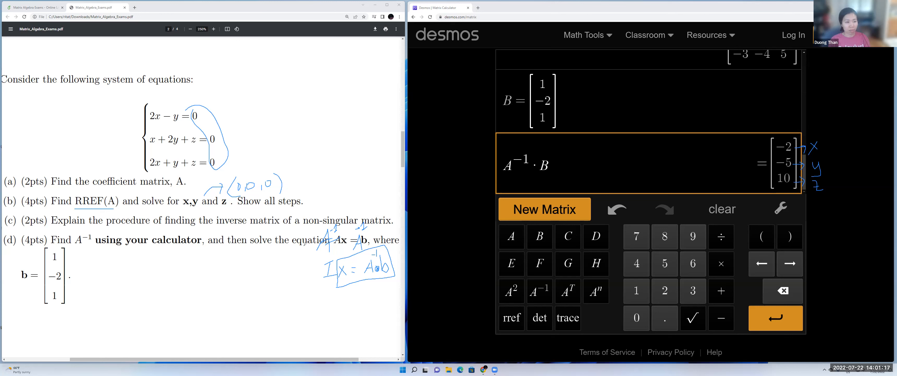
left_click_drag(78, 248, 128, 249)
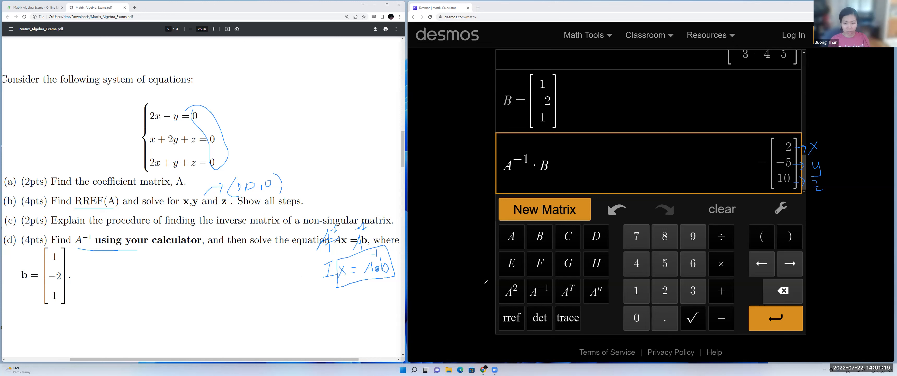
mouse_move(534, 286)
left_mouse_down()
mouse_move(529, 296)
mouse_move(537, 285)
left_mouse_up()
mouse_move(511, 305)
left_mouse_down()
mouse_move(522, 325)
mouse_move(530, 313)
mouse_move(503, 309)
left_mouse_up()
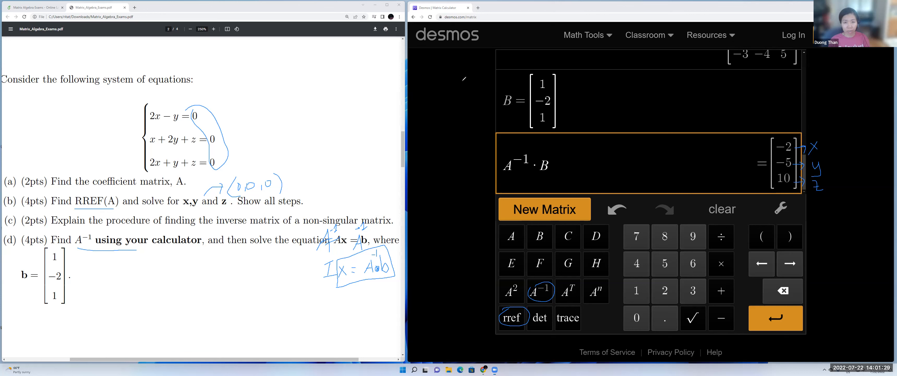
Calculate the square of matrix A on a new line.
key("Return")
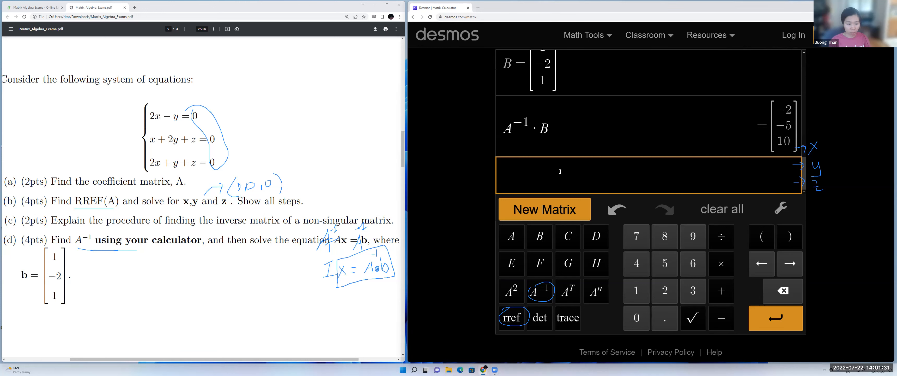
type("A&")
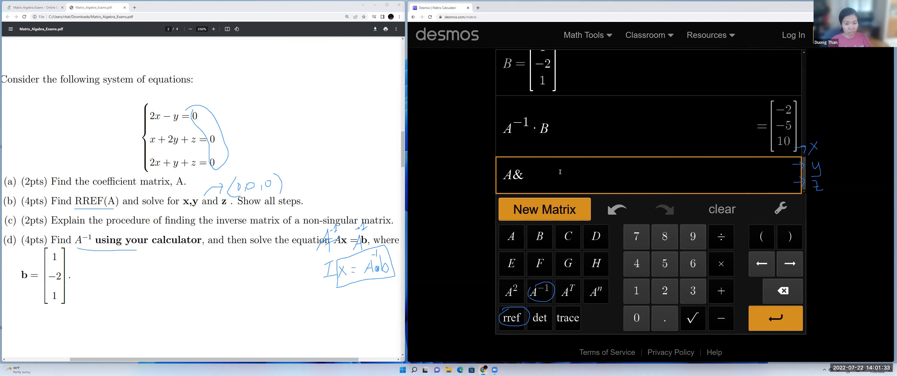
key("BackSpace")
type("^2")
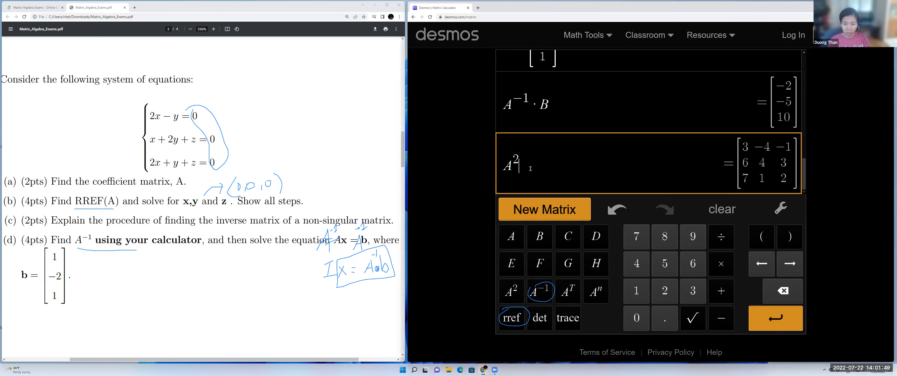
Calculate the transpose of matrix A on a new line.
key("Return")
type("A")
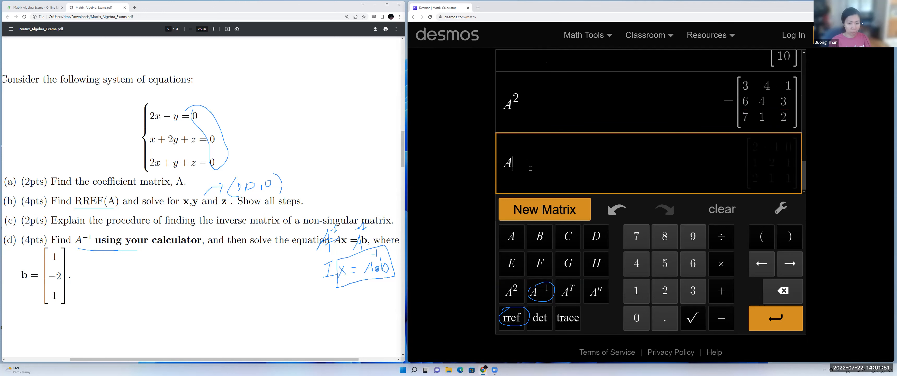
left_click(568, 290)
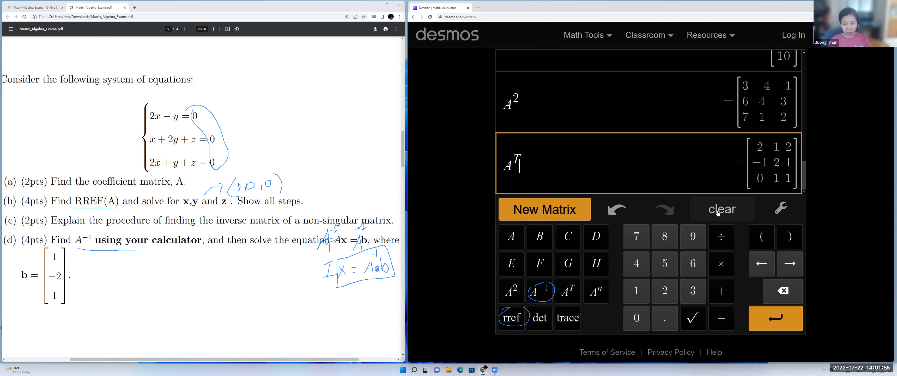
Calculate the determinant of matrix A on a new line below the transpose.
left_click(539, 317)
key("BackSpace")
key("BackSpace")
key("BackSpace")
key("BackSpace")
key("Return")
type("det(A)")
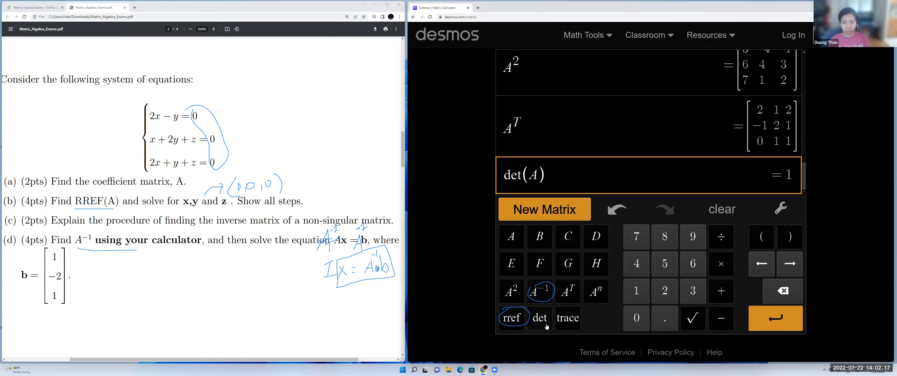
Calculate the trace of matrix A on a new line.
key("Return")
left_click(567, 324)
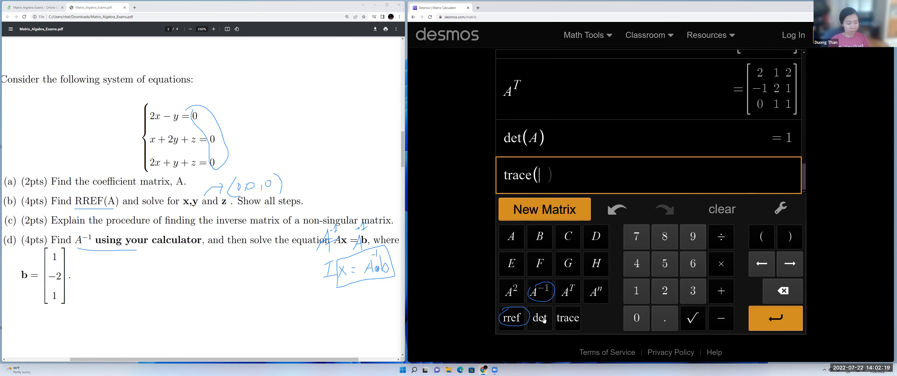
type("A")
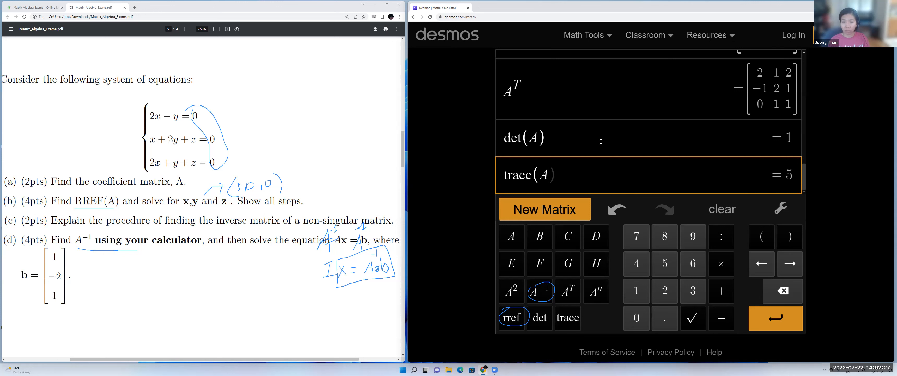
Review all matrices and calculations in the list, from the definition of A to trace(A).
scroll(600, 141, "up", 10)
scroll(600, 141, "up", 10)
scroll(600, 141, "up", 1)
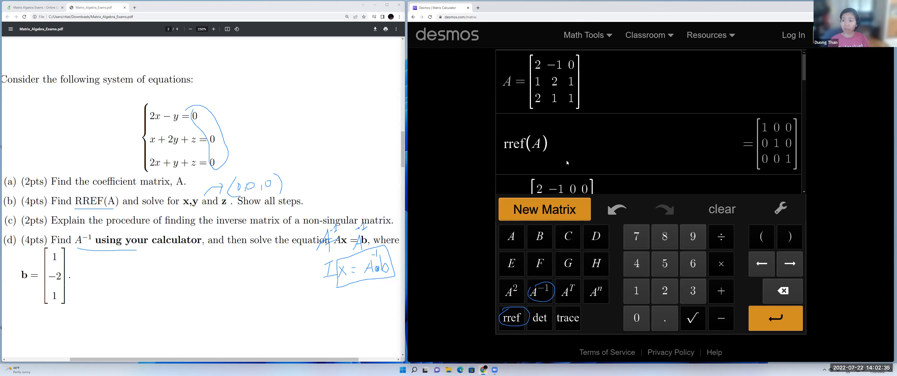
scroll(559, 147, "down", 10)
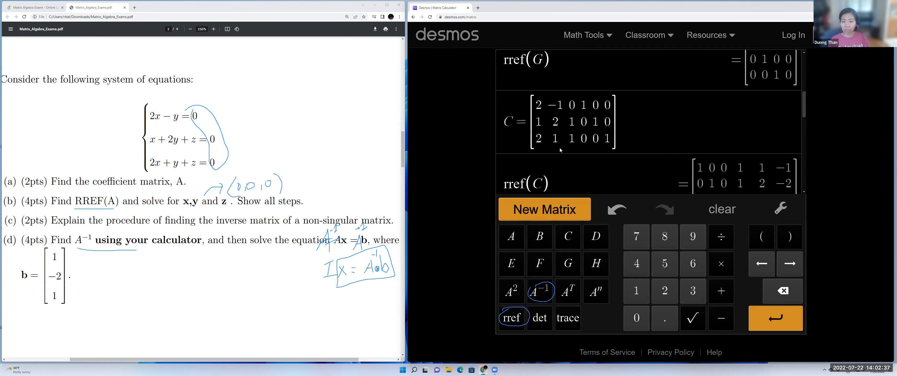
scroll(560, 147, "down", 5)
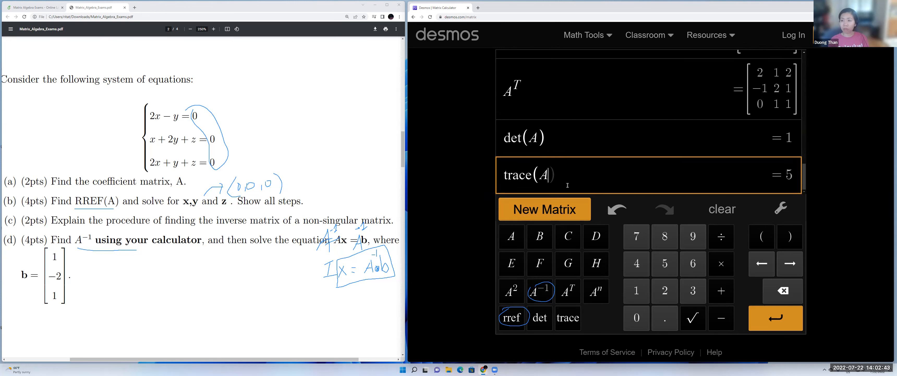
scroll(570, 183, "up", 10)
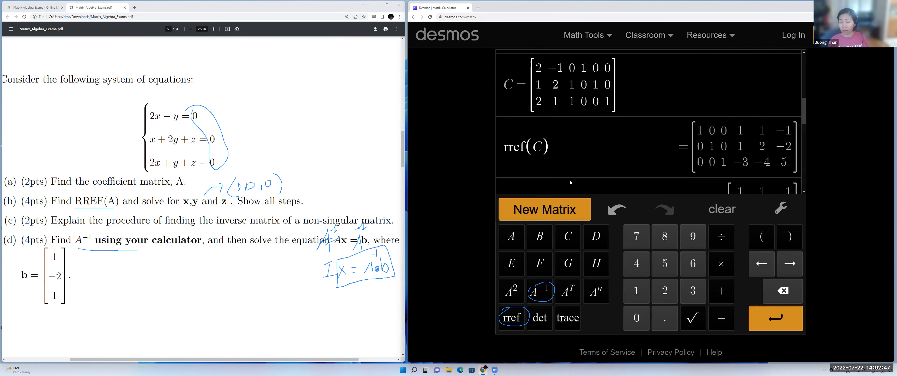
scroll(601, 160, "up", 2)
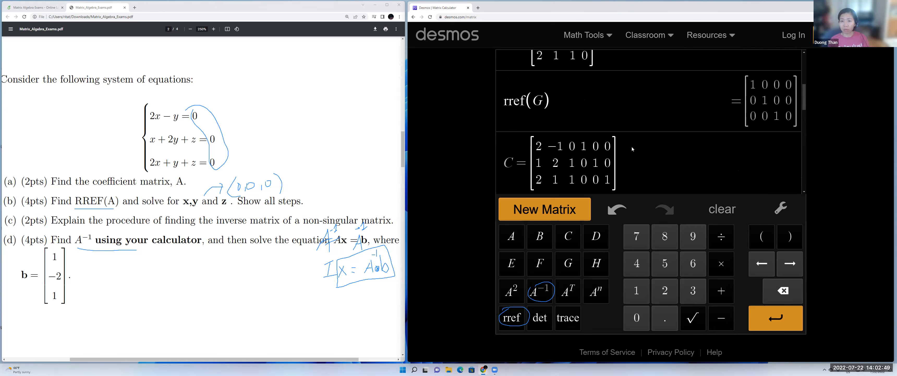
scroll(621, 150, "up", 4)
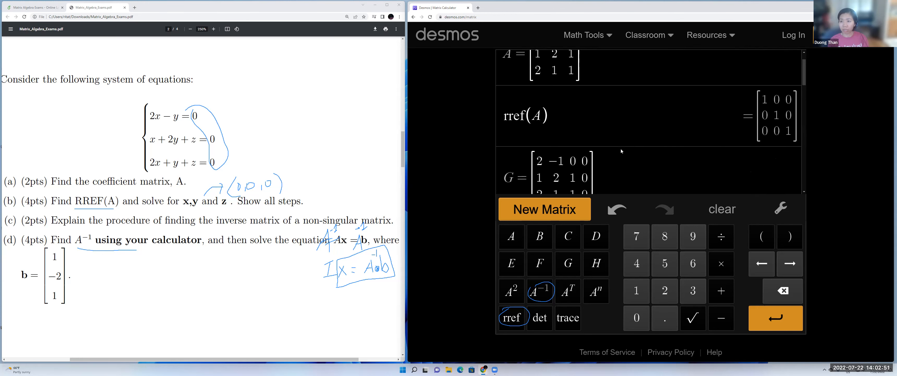
scroll(621, 150, "up", 1)
scroll(588, 157, "down", 4)
scroll(587, 155, "down", 4)
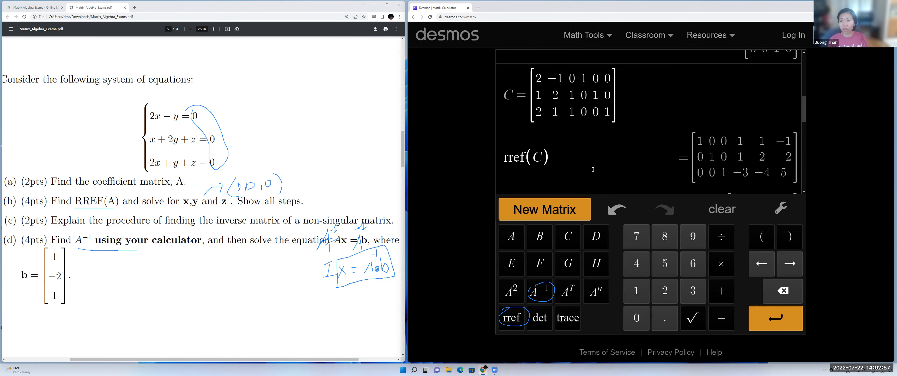
scroll(589, 168, "down", 6)
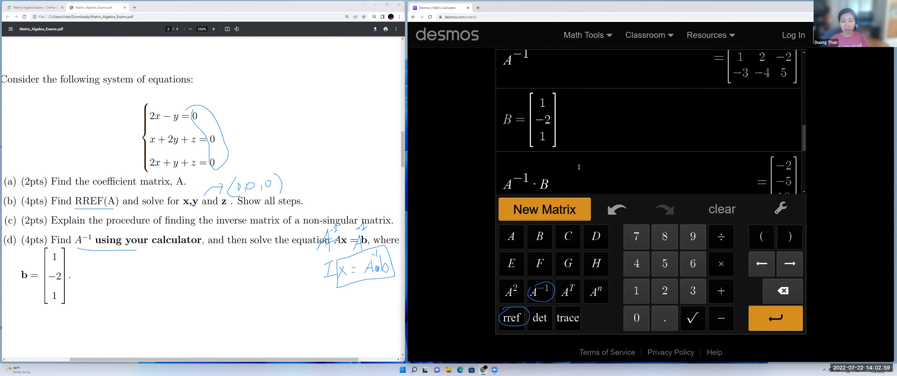
scroll(579, 166, "down", 4)
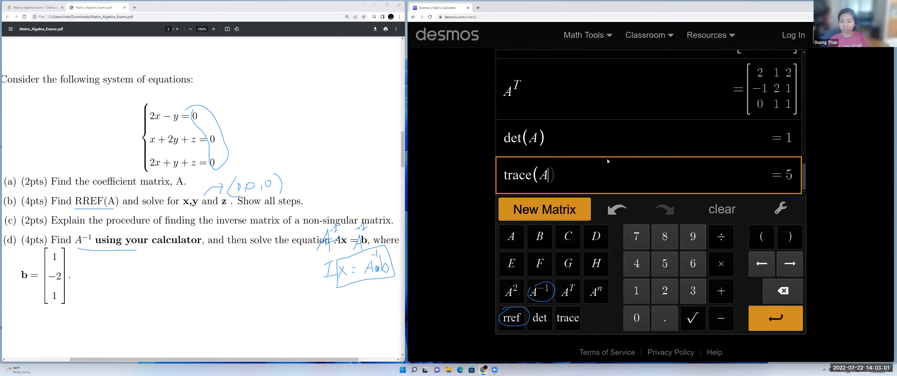
scroll(588, 172, "up", 10)
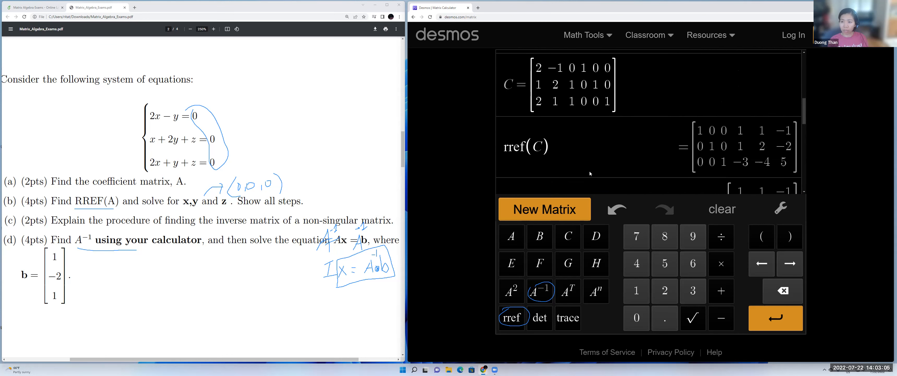
scroll(590, 170, "up", 5)
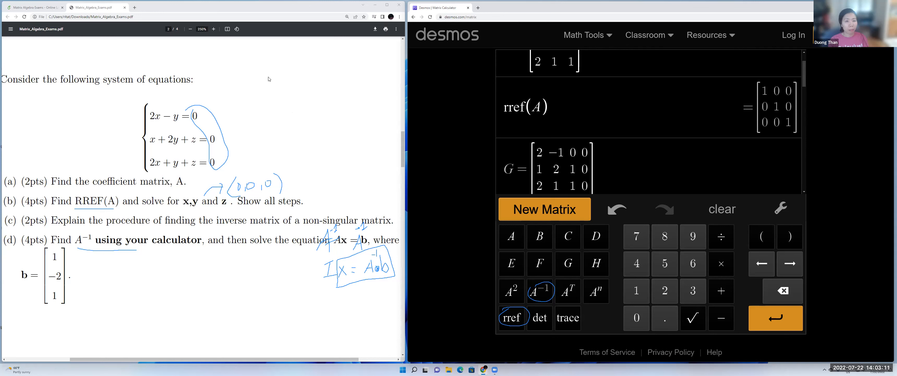
left_click(433, 84)
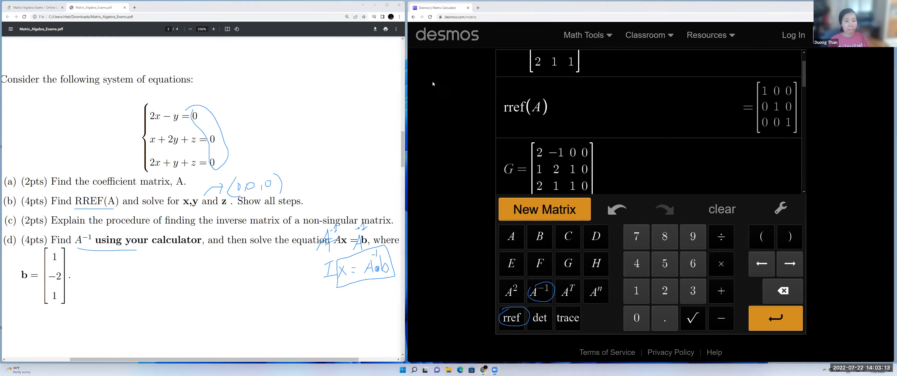